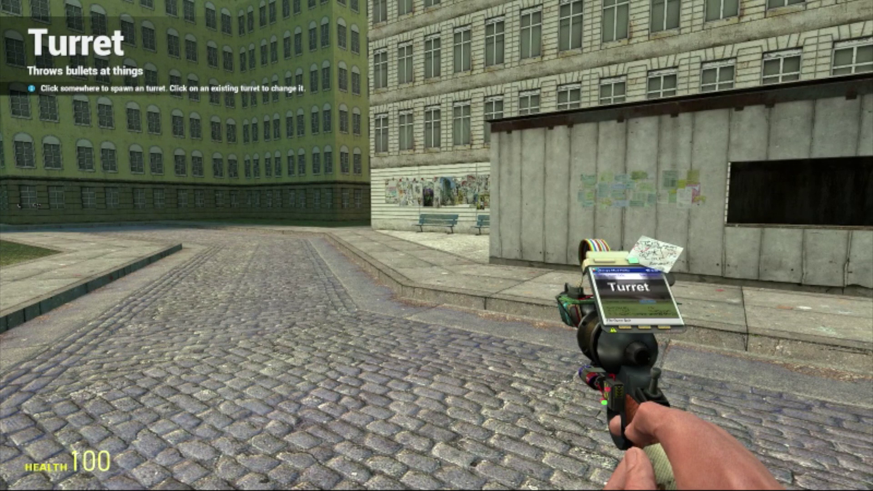
Show the Turret tool's shoot sound, tracer, damage and delay settings over the game view
key("q")
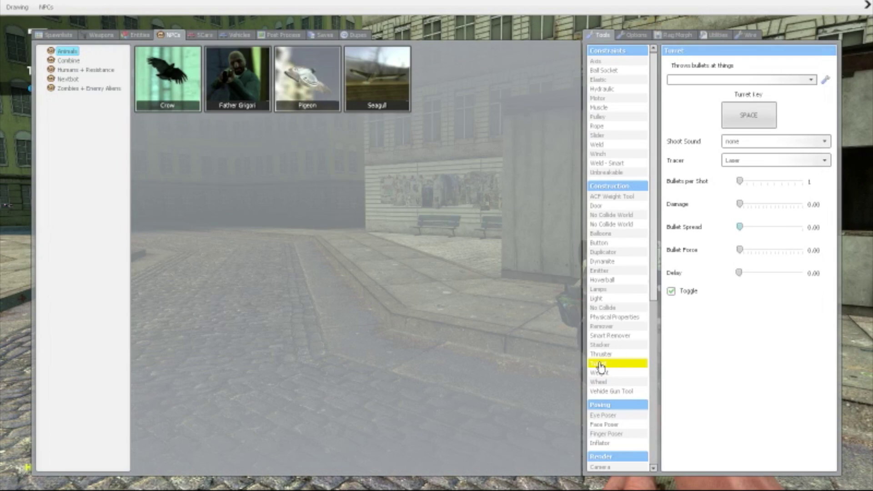
Spawn a Laser-tracer turret bound to Space on the shed wall and test-fire it
key("q")
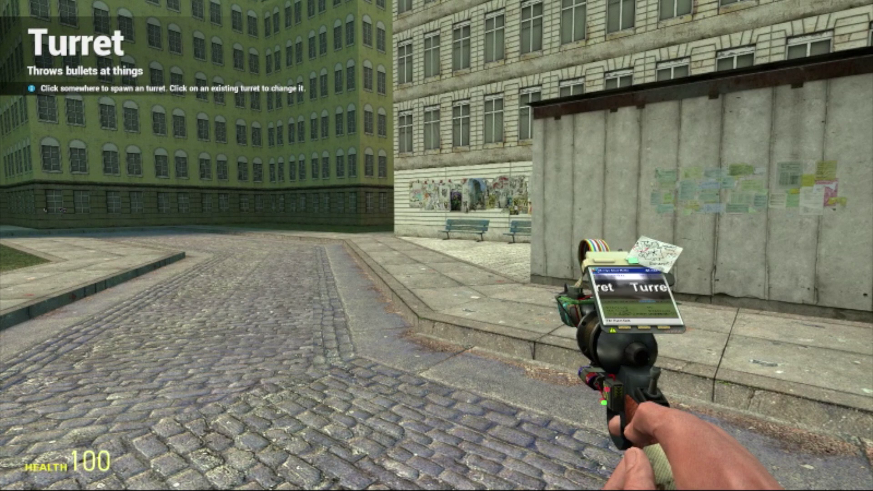
key("q")
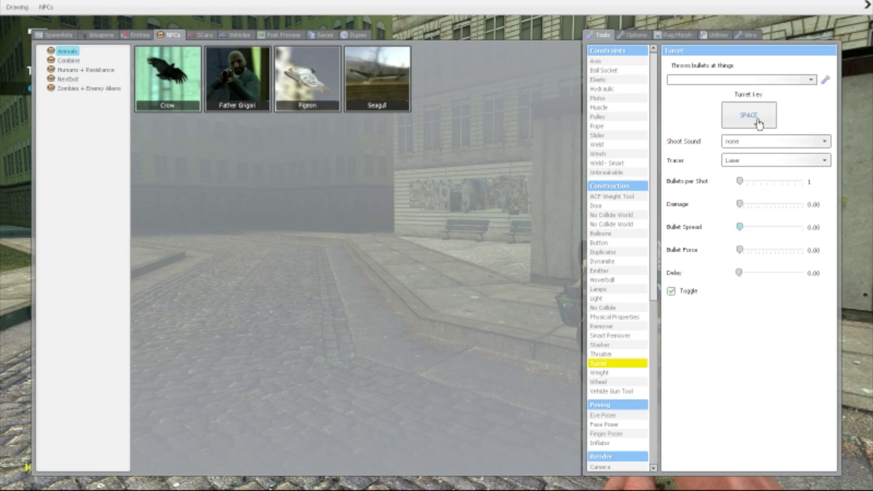
key("q")
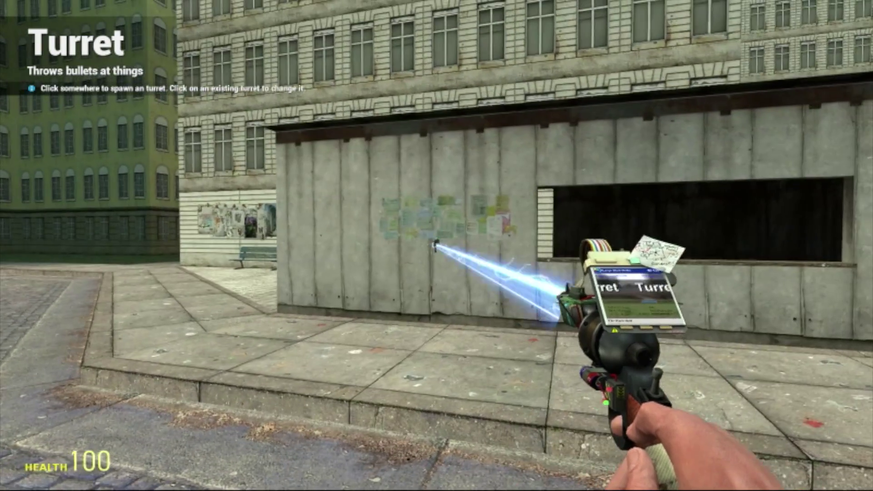
key("space")
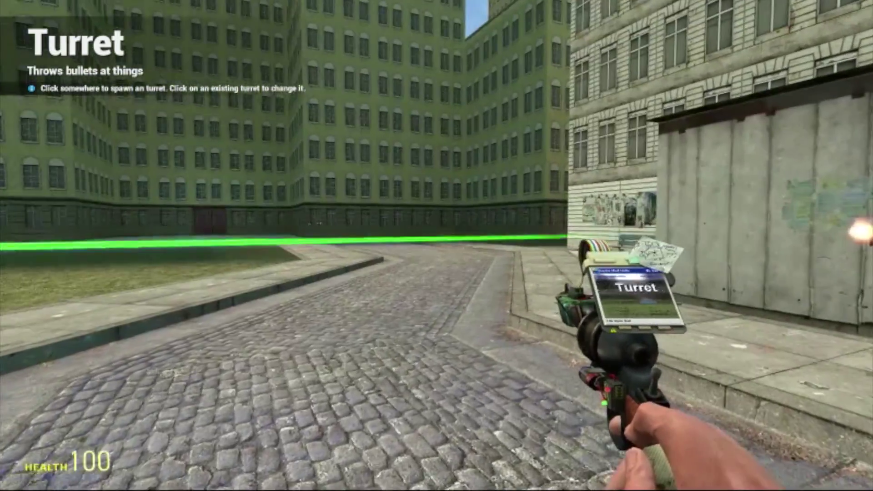
key("q")
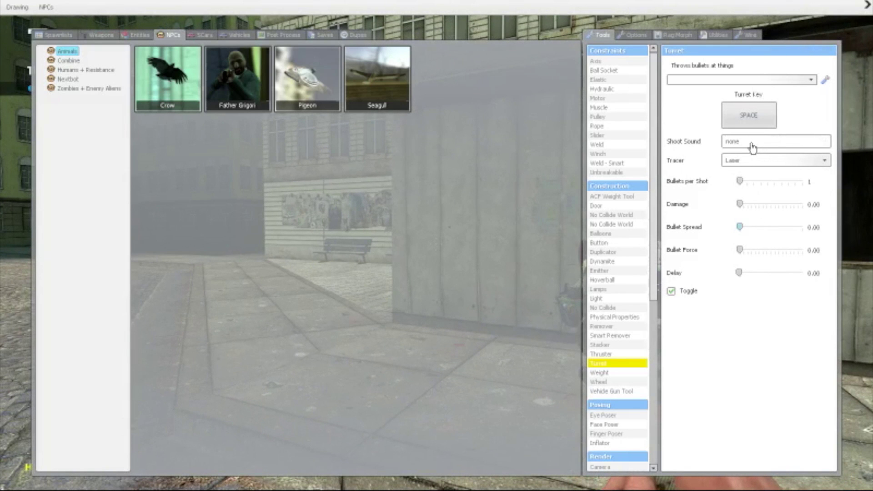
Set the shoot sound to SMG, then place, test-fire and undo a wall turret
left_click(749, 143)
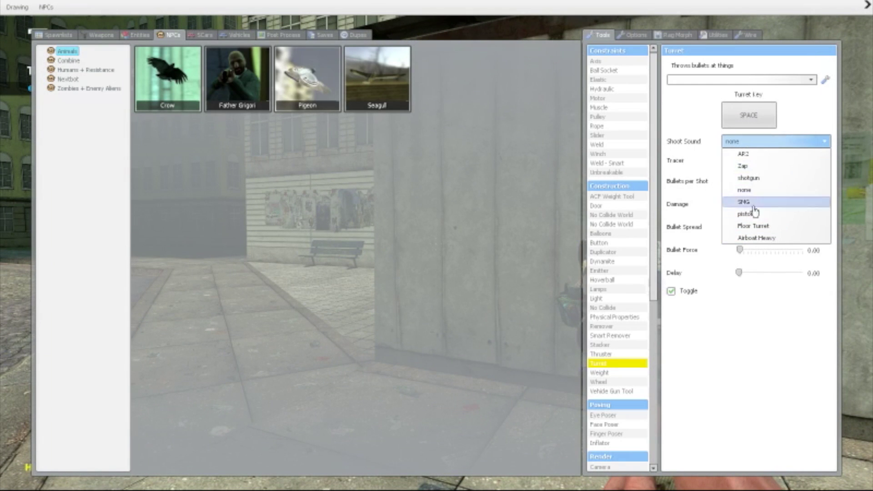
left_click(733, 143)
left_click(732, 143)
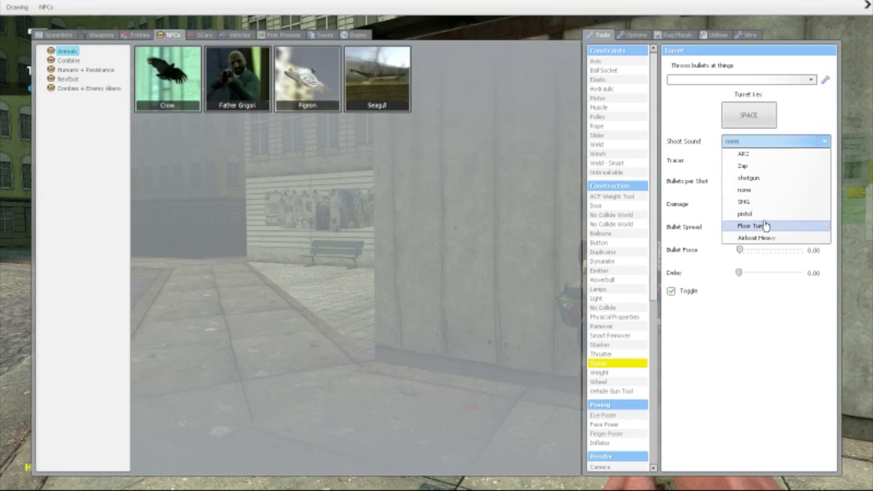
left_click(751, 205)
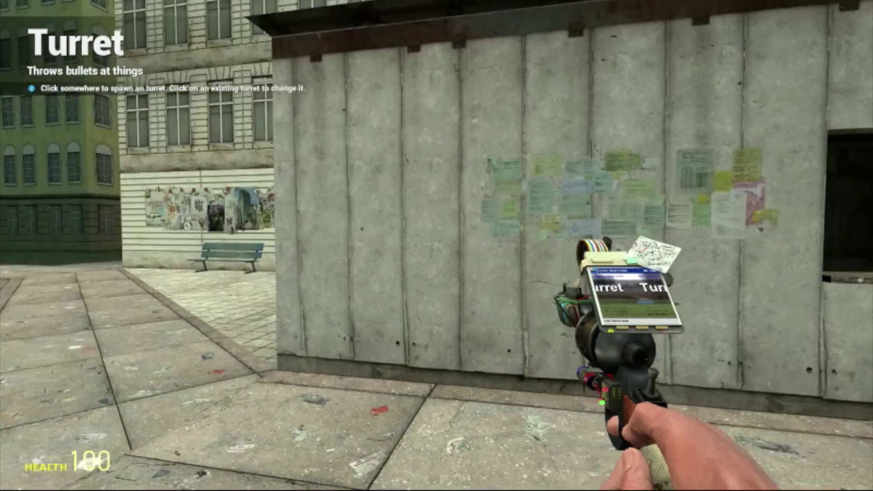
left_click(436, 246)
key("space")
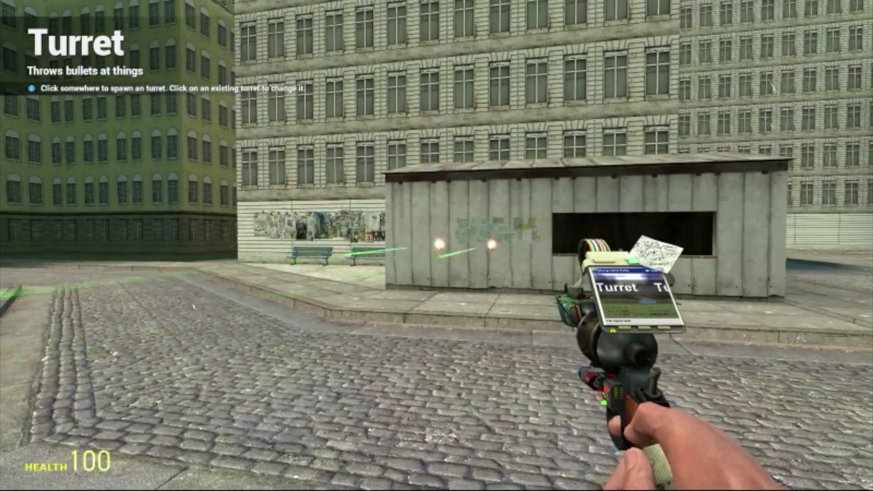
key("z")
Change the turret's tracer to none and go back to the game view
key("q")
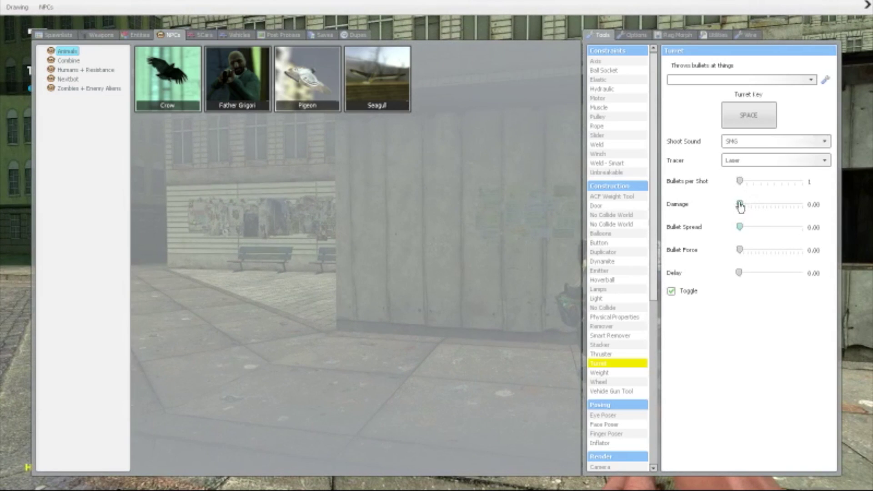
left_click(740, 162)
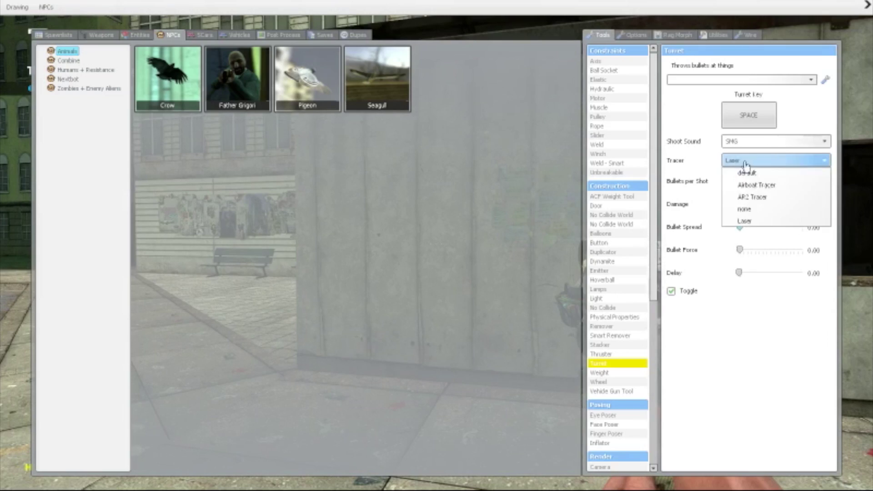
left_click(745, 209)
key("q")
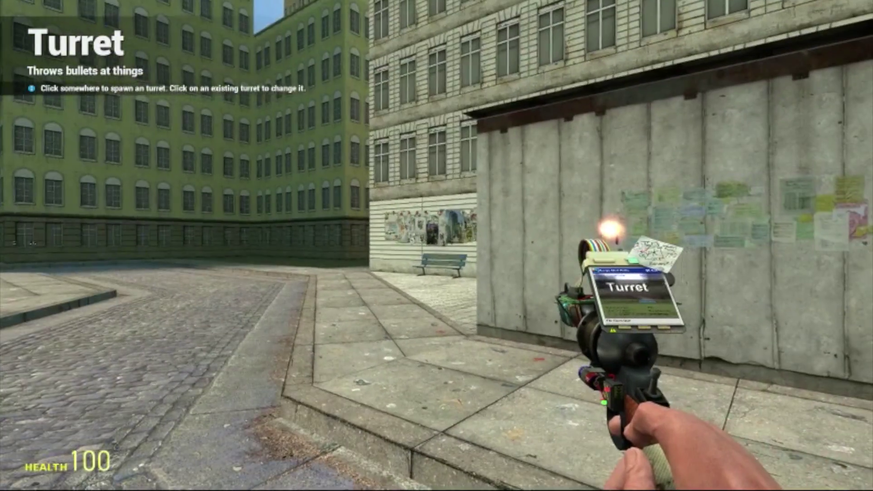
Reset the shoot sound to none and keep damage at 0.00 after trying 91.74
key("q")
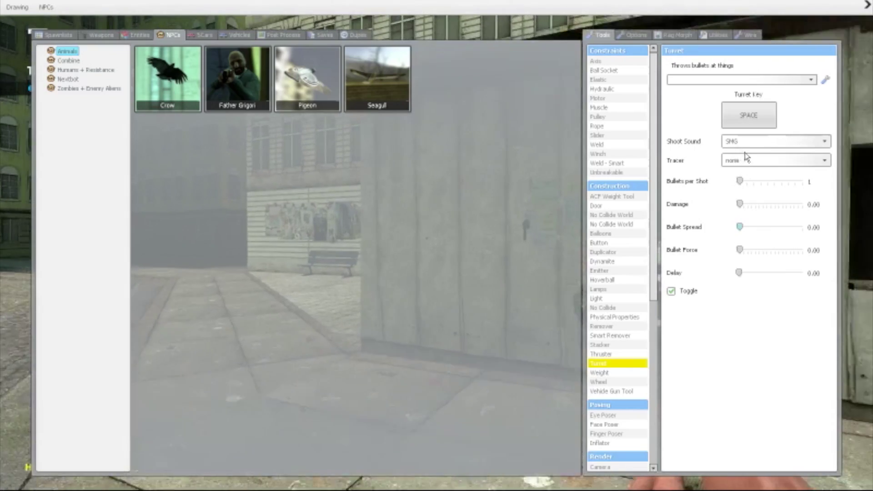
left_click(746, 160)
left_click(731, 143)
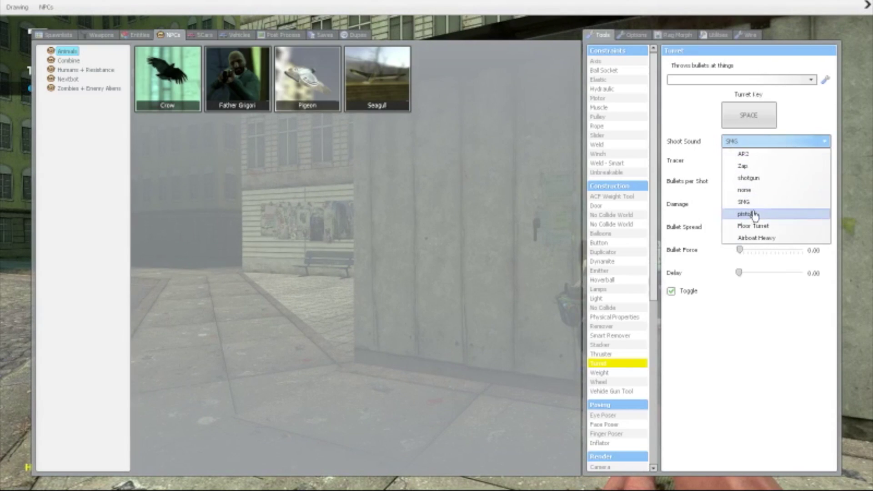
left_click(754, 198)
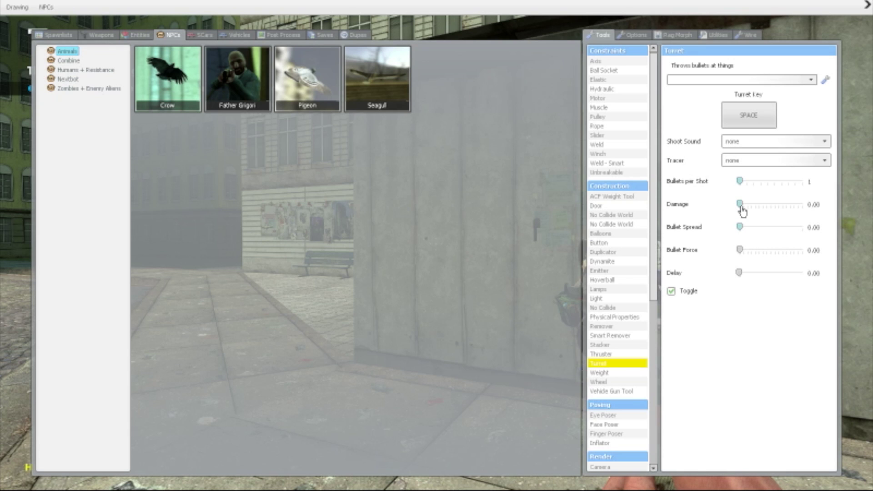
left_click_drag(742, 210, 803, 210)
left_click(678, 207)
left_click(826, 204)
left_click(740, 231)
Raise bullet spread from 0.74 to its maximum of 1.00
mouse_move(739, 233)
left_mouse_down()
mouse_move(816, 232)
mouse_move(734, 241)
mouse_move(805, 238)
mouse_move(730, 232)
left_mouse_up()
left_click_drag(729, 233, 824, 238)
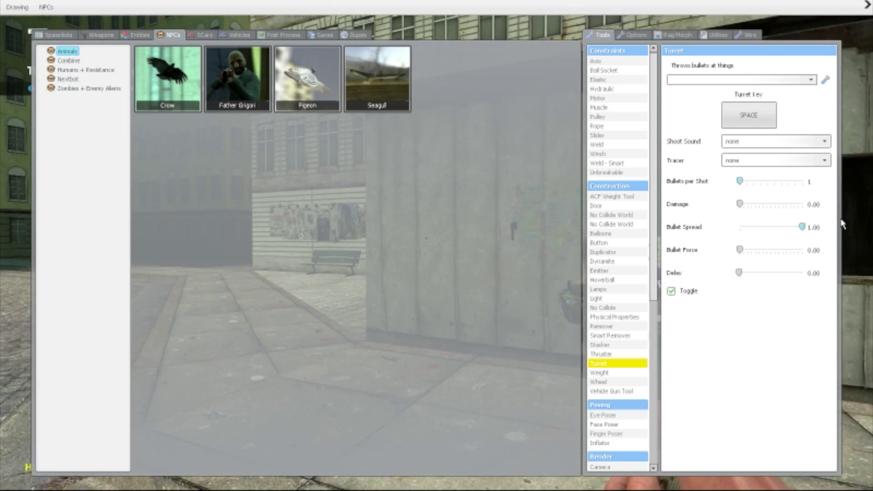
key("q")
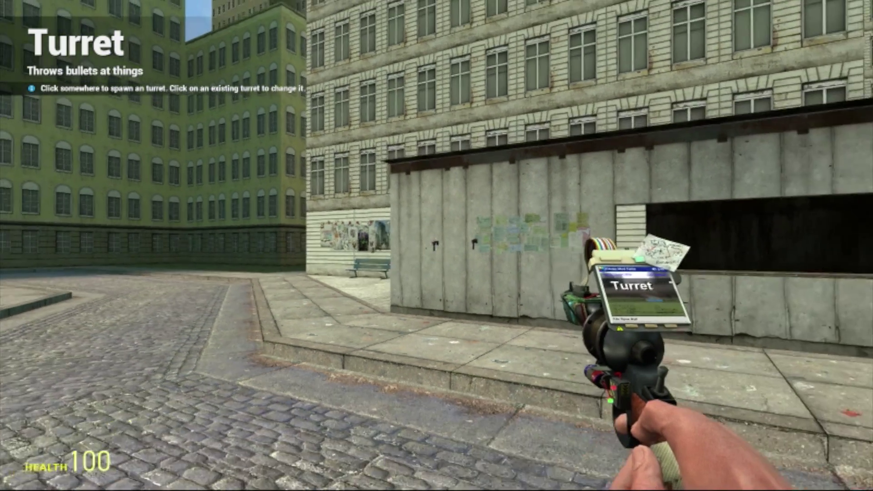
Fire the wall turrets, undo the latest one, and apply the default tracer to the wall turret
key("KP_1")
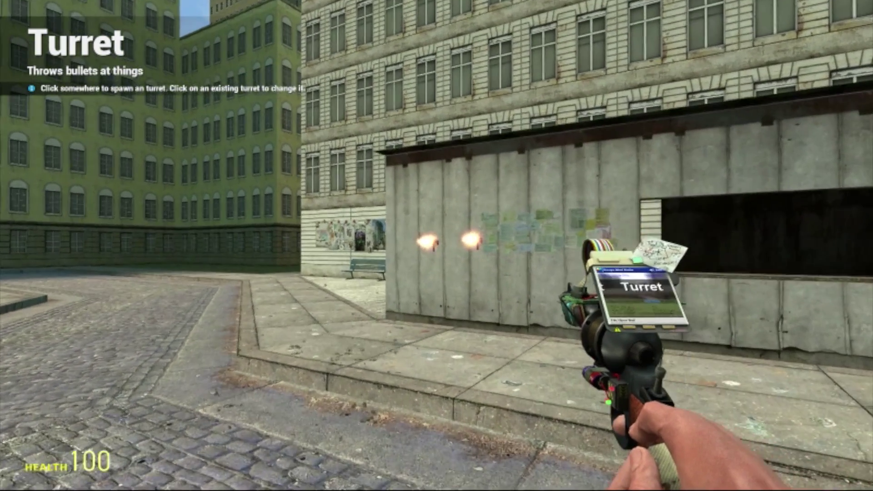
key("z")
key("q")
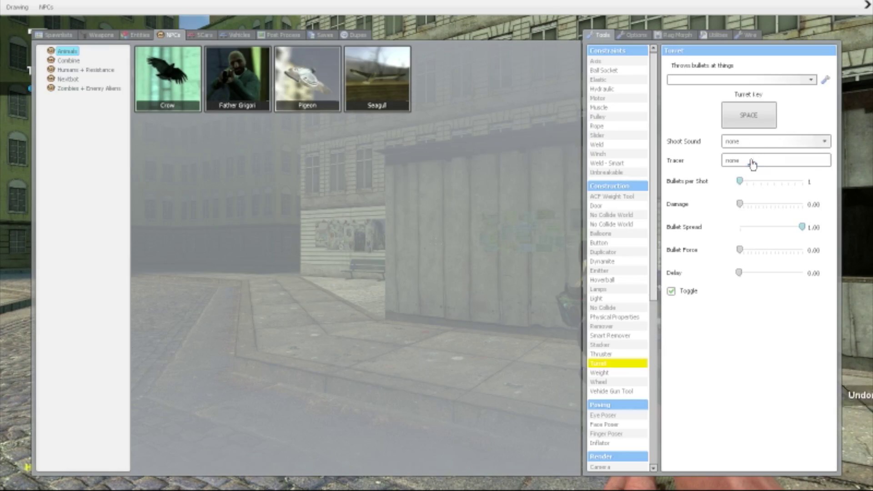
left_click(752, 164)
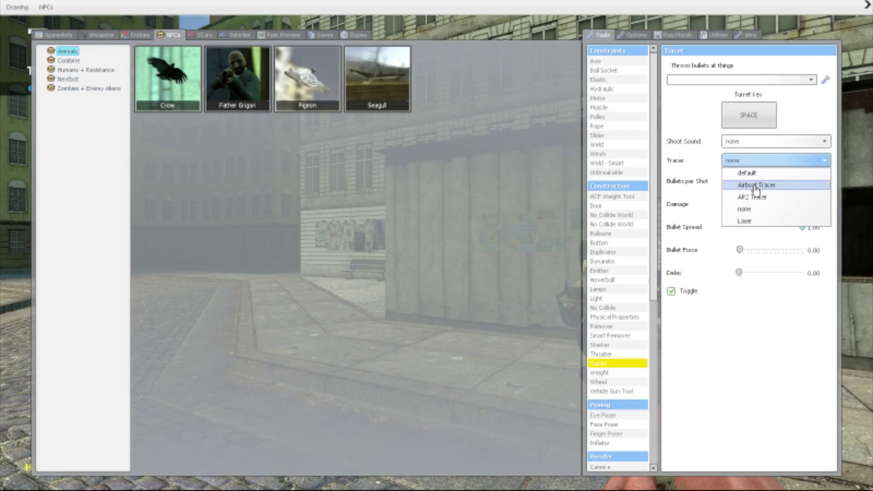
left_click(746, 173)
left_click(436, 245)
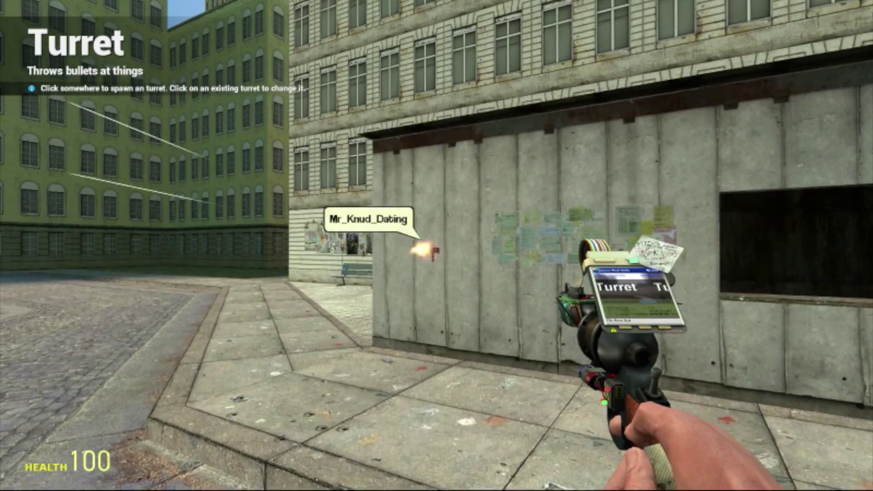
Turn toward the green buildings and drop bullet spread back to 0.00
key("s")
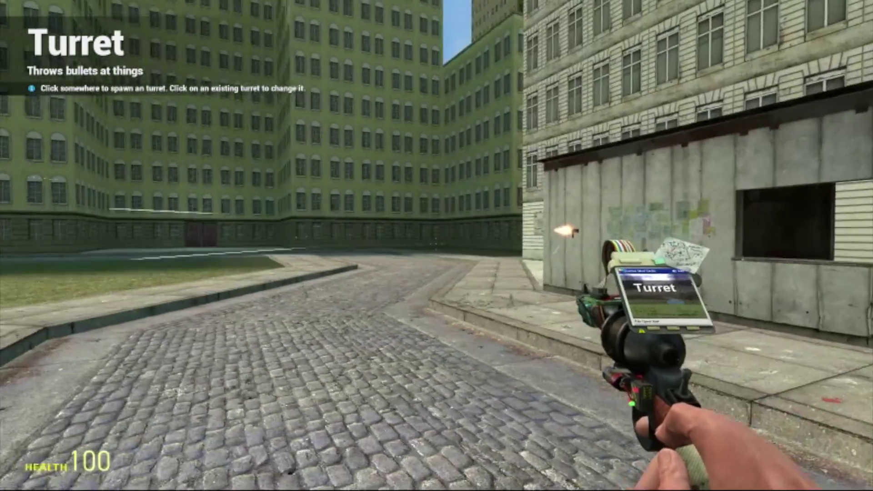
key("q")
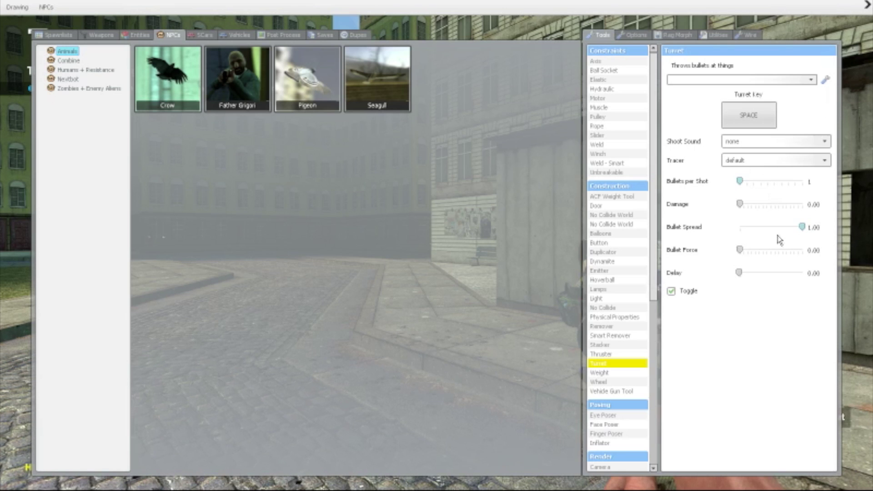
left_click_drag(802, 227, 733, 230)
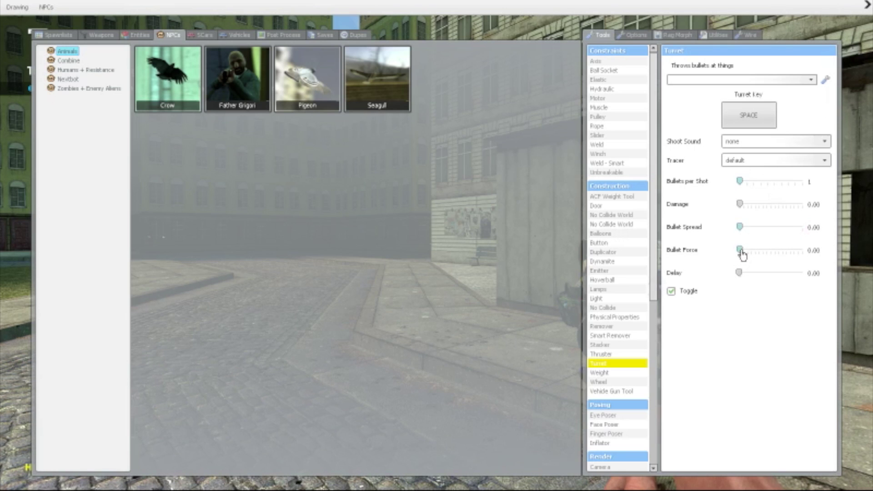
Leave bullet force at 0.00 after trying other values
mouse_move(740, 250)
left_mouse_down()
mouse_move(811, 261)
mouse_move(719, 258)
mouse_move(814, 261)
mouse_move(667, 255)
left_mouse_up()
double_click(824, 250)
left_click(744, 293)
Set the delay between shots to 0.01 after briefly entering 10
mouse_move(739, 274)
left_mouse_down()
mouse_move(818, 275)
mouse_move(547, 274)
left_mouse_up()
left_click(816, 274)
type("10")
left_click_drag(796, 273, 715, 274)
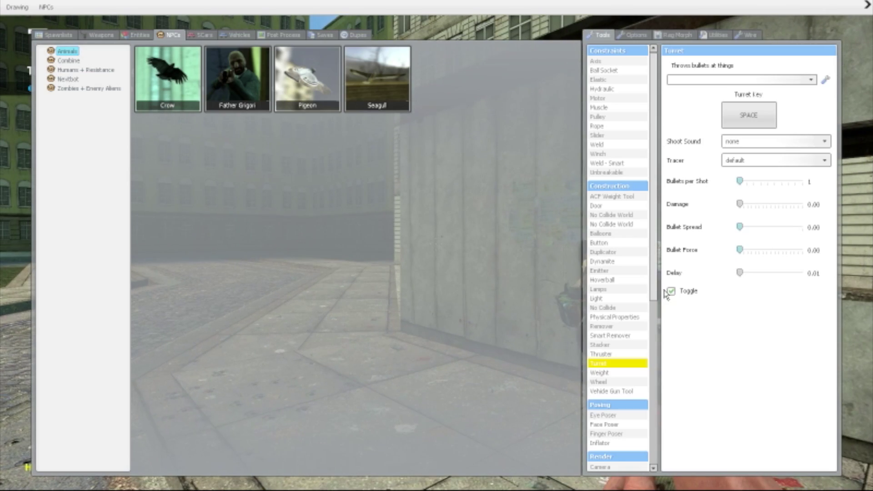
Place a rapid-firing turret on the concrete wall, test it, then undo and re-place it
key("q")
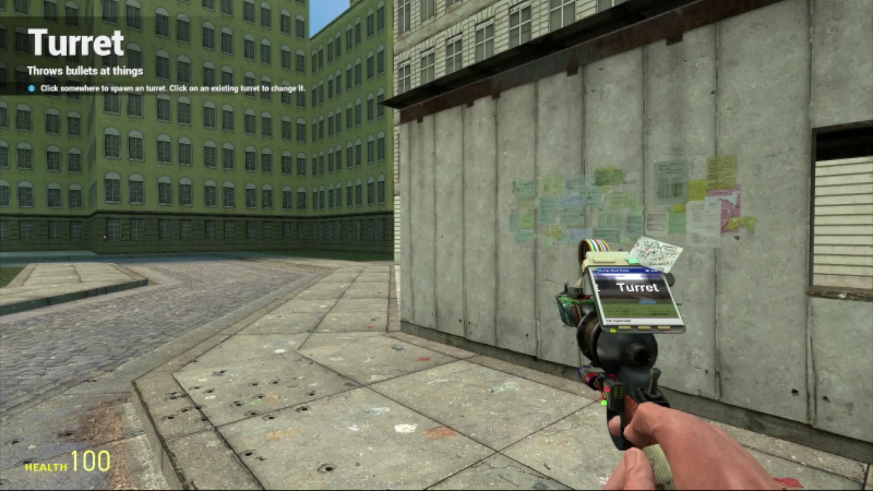
left_click(436, 245)
key("space")
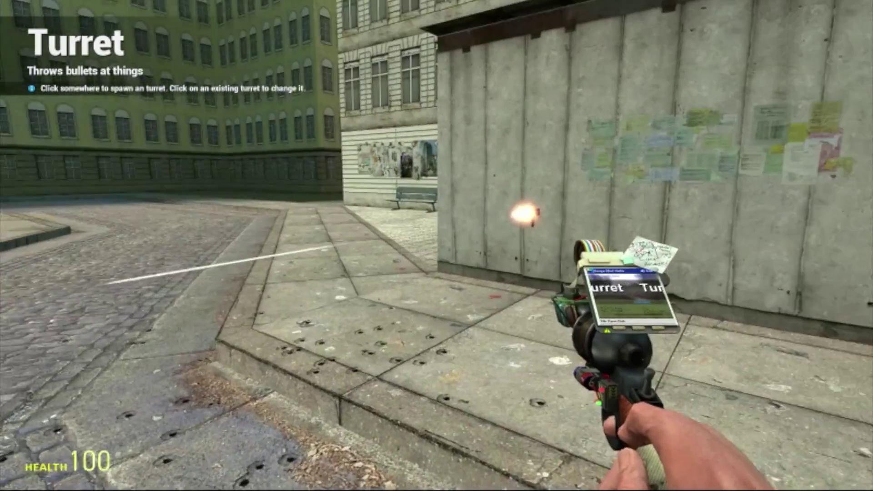
key("q")
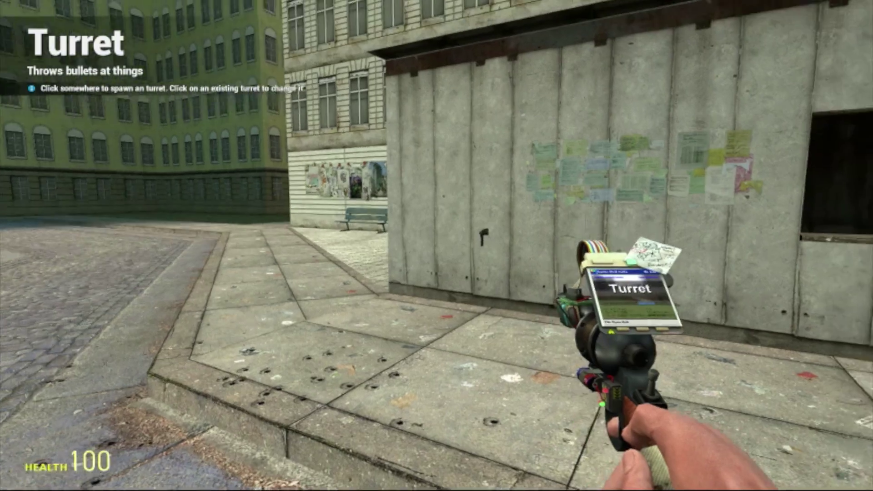
key("z")
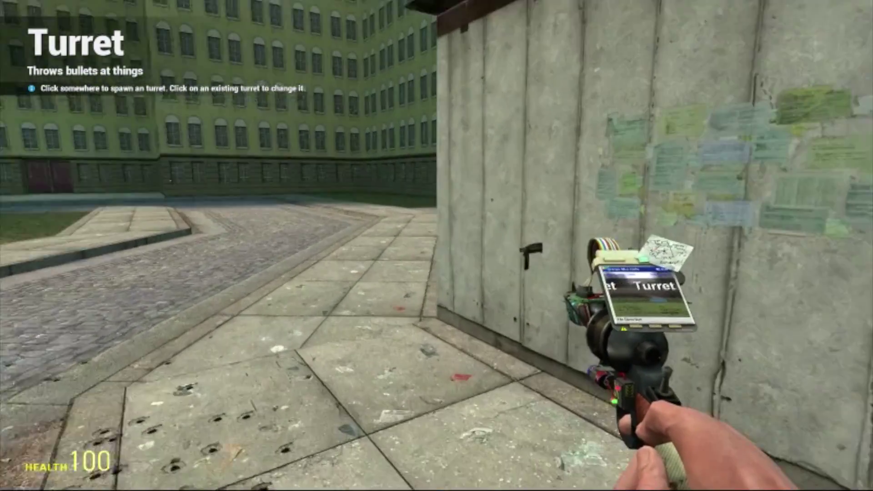
left_click(436, 245)
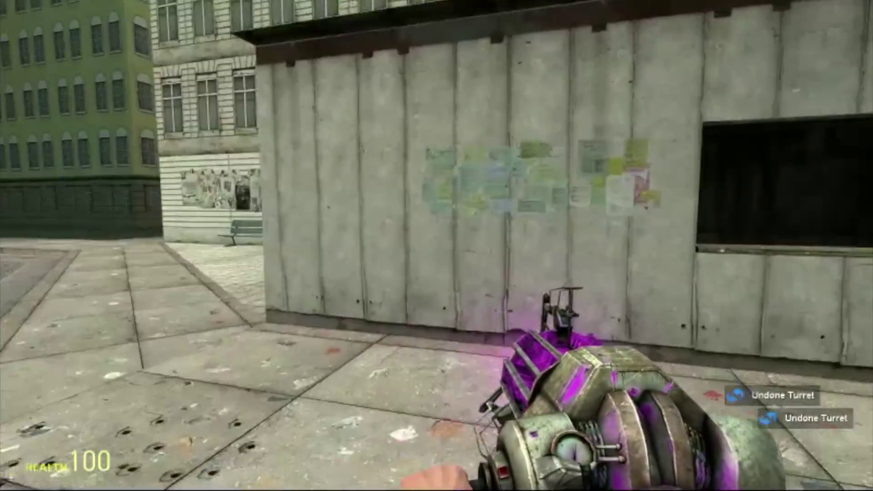
Show the Turret settings with AR2 Tracer and 0.01 delay, stepping toward and back from the wall
key("q")
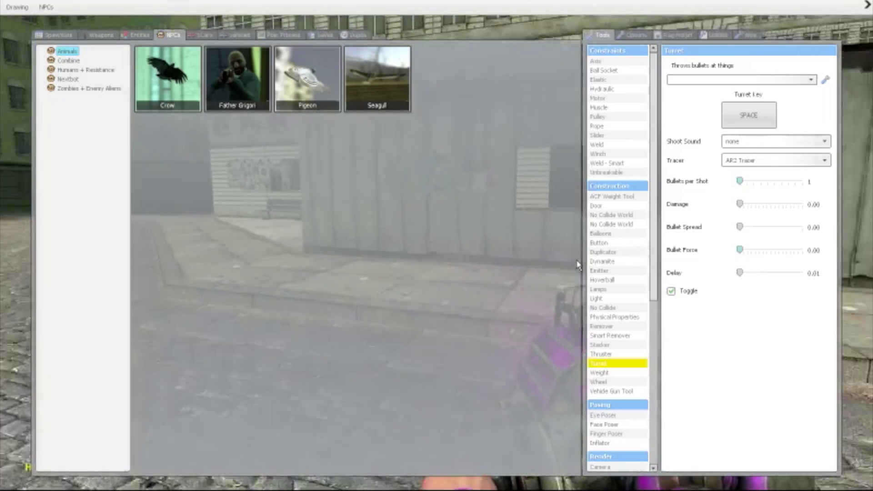
key("w")
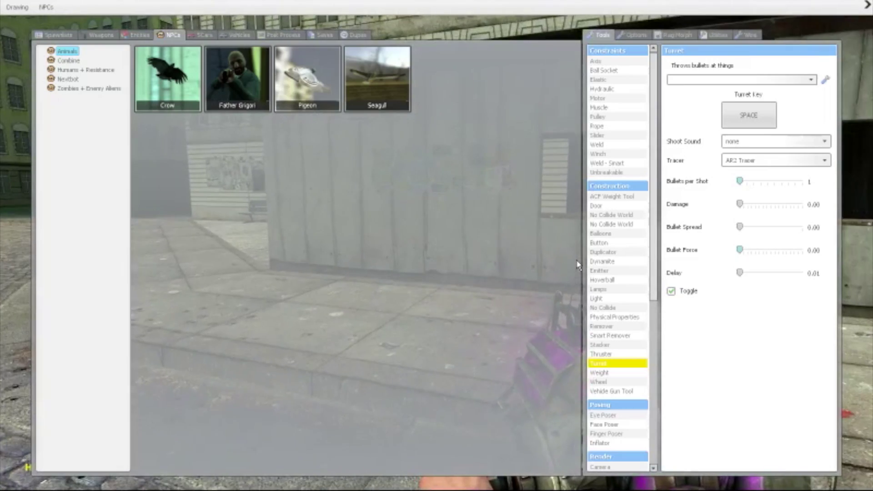
key("s")
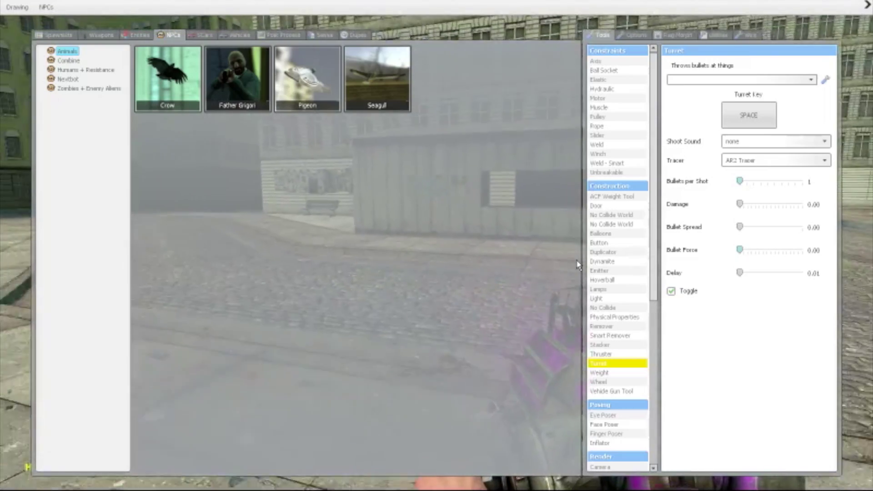